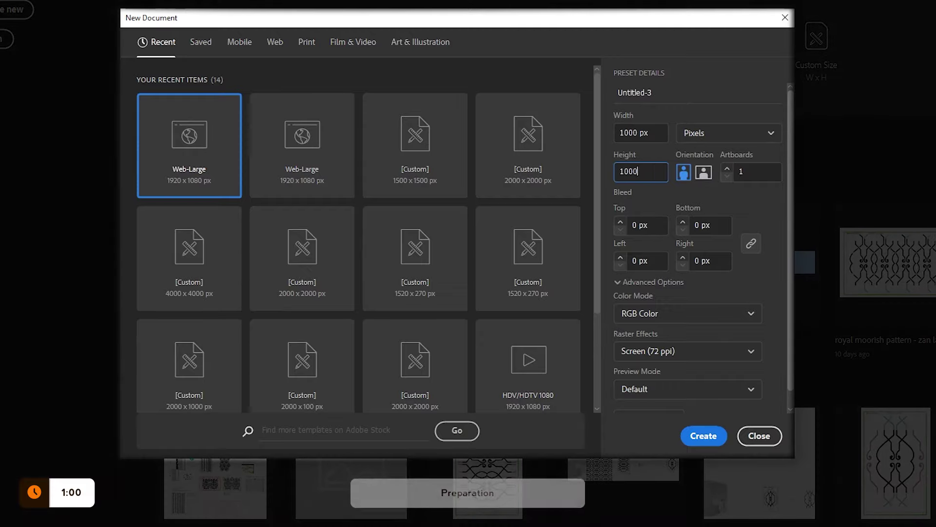
Confirm the 1000 px height and expand the full new-document settings
{"action": "key", "text": "Tab"}
{"action": "type", "text": "310"}
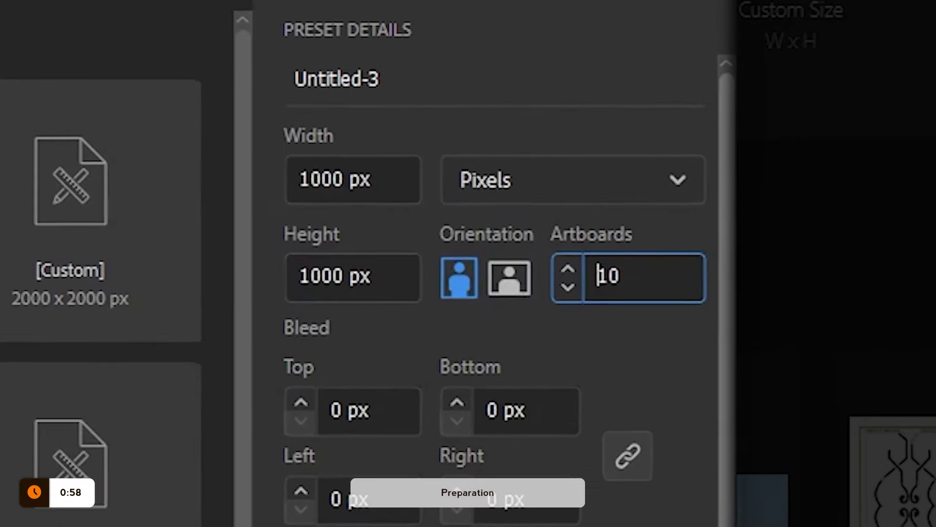
{"action": "scroll", "coordinate": [577, 168], "scroll_direction": "down", "scroll_amount": 5}
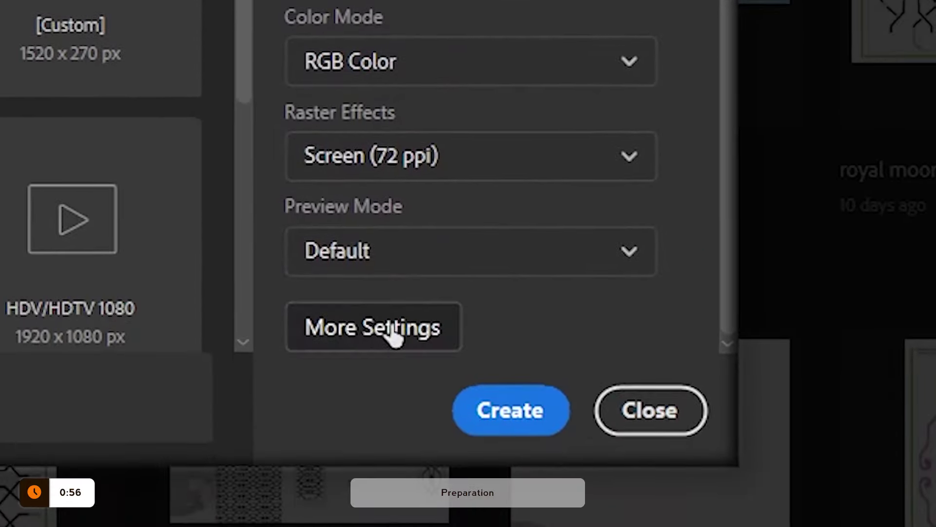
{"action": "left_click", "coordinate": [393, 334]}
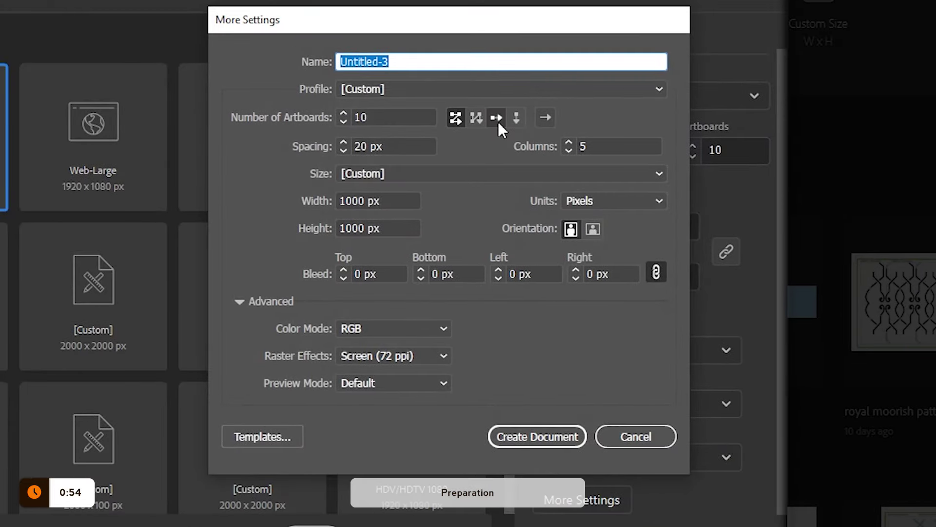
{"action": "type", "text": "anima"}
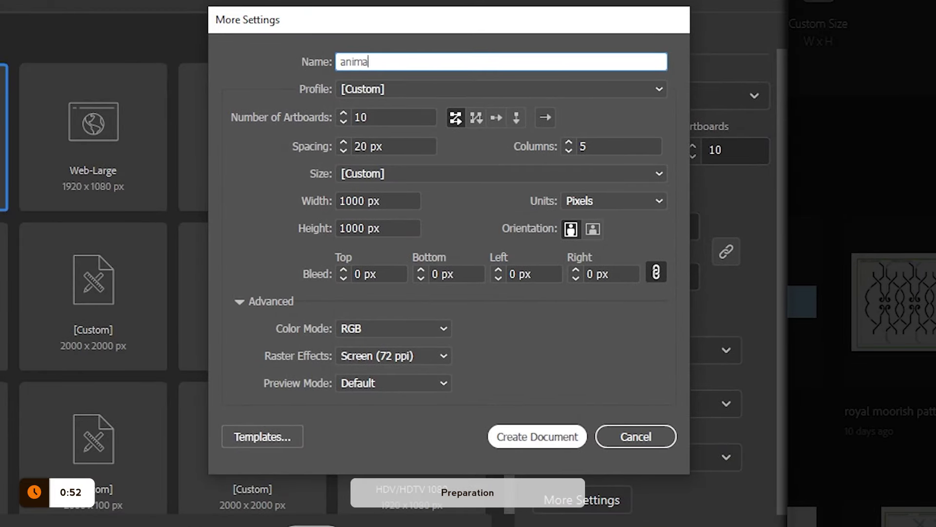
Correct the document name to 'animation in AI' and create the ten-artboard document
{"action": "key", "text": "BackSpace"}
{"action": "key", "text": "BackSpace"}
{"action": "key", "text": "BackSpace"}
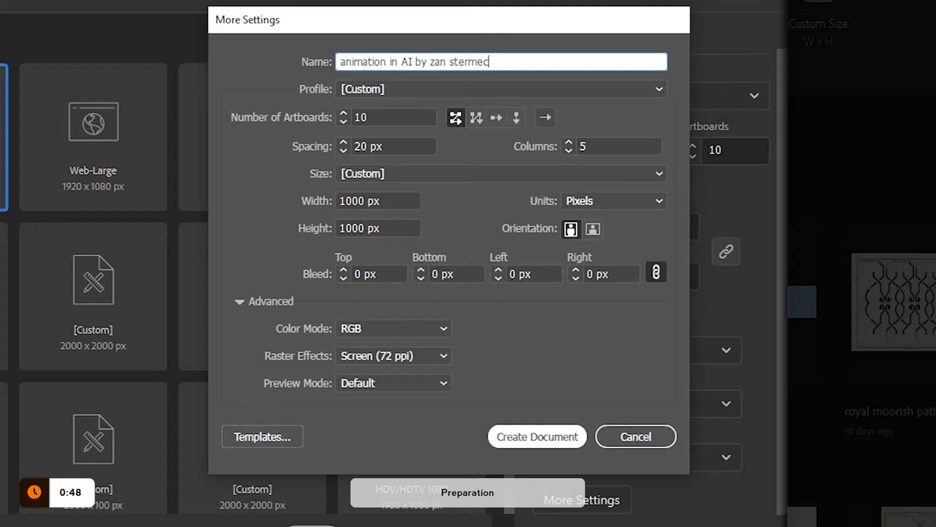
{"action": "left_click", "coordinate": [533, 445]}
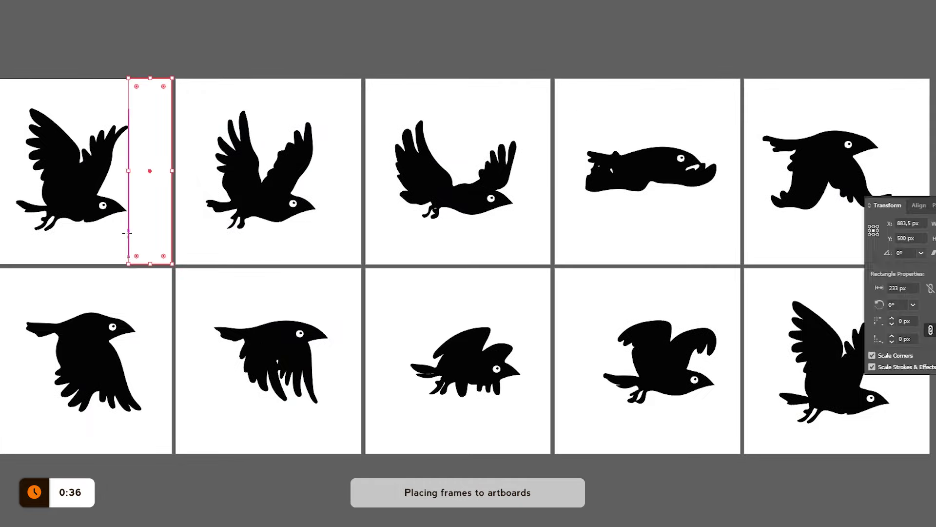
Copy the red guide bar across the artboards and repeat the copy with Ctrl+D
{"action": "mouse_move", "coordinate": [163, 211]}
{"action": "left_mouse_down"}
{"action": "mouse_move", "coordinate": [345, 191]}
{"action": "mouse_move", "coordinate": [653, 335]}
{"action": "left_mouse_up"}
{"action": "key", "text": "ctrl+d"}
{"action": "key", "text": "ctrl+d"}
{"action": "key", "text": "ctrl+d"}
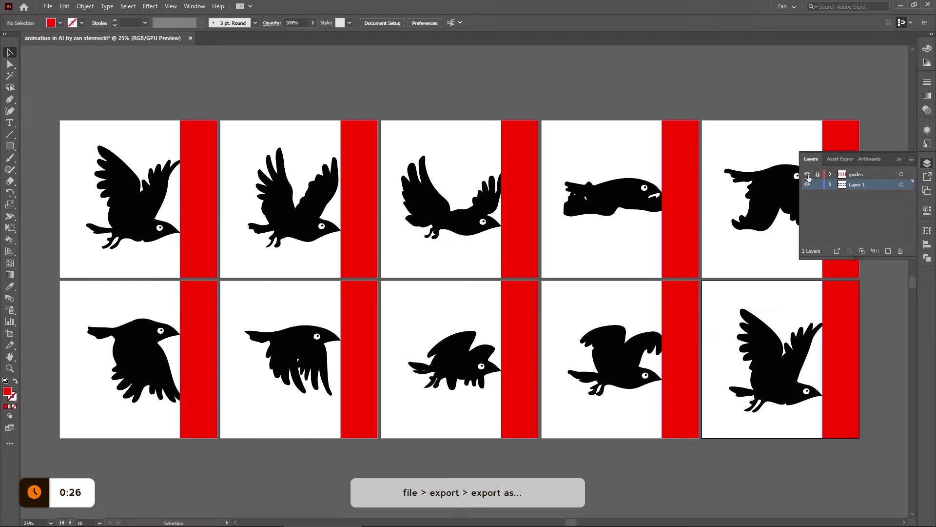
Hide the red guides layer and export every artboard as a separate PNG
{"action": "left_click", "coordinate": [808, 175]}
{"action": "left_click", "coordinate": [48, 6]}
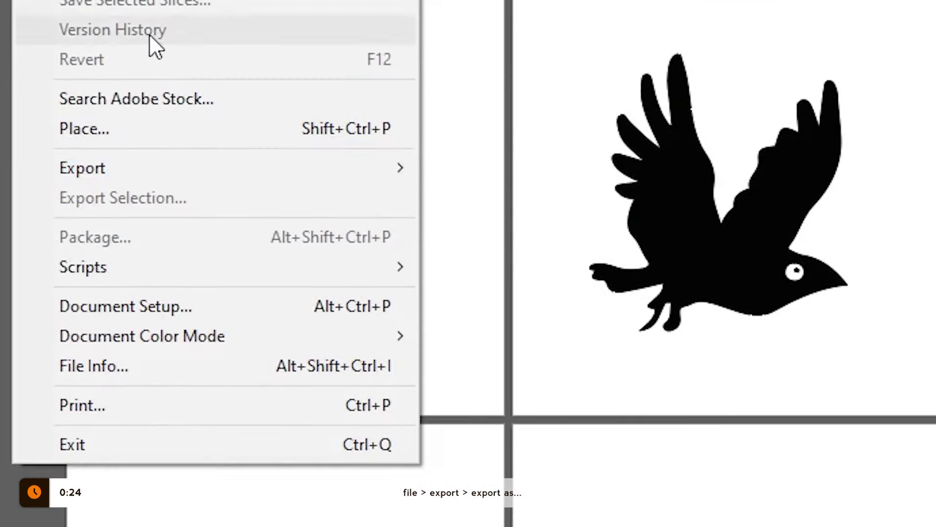
{"action": "mouse_move", "coordinate": [124, 167]}
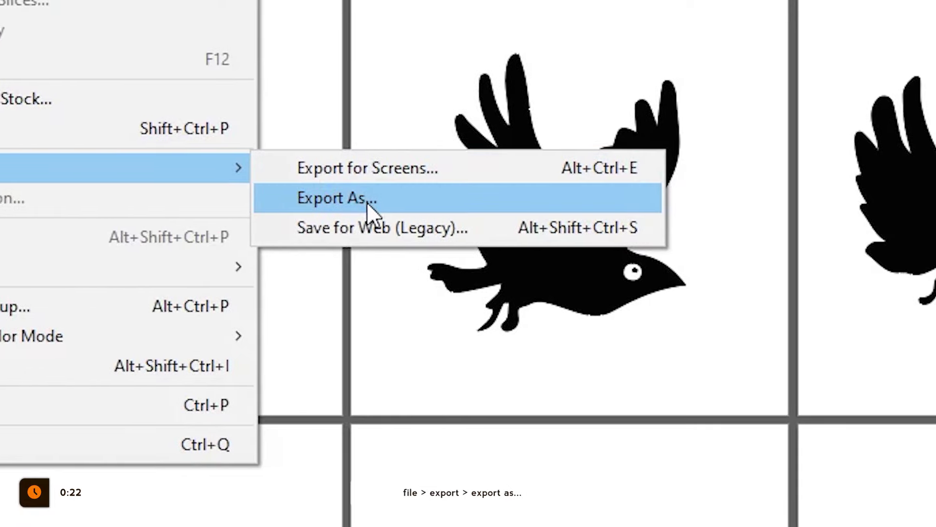
{"action": "left_click", "coordinate": [366, 203]}
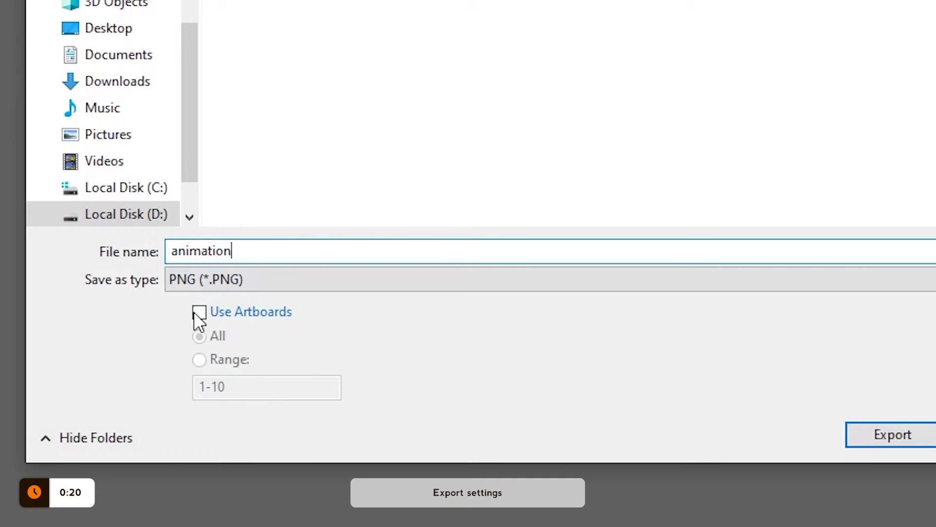
{"action": "left_click", "coordinate": [199, 315]}
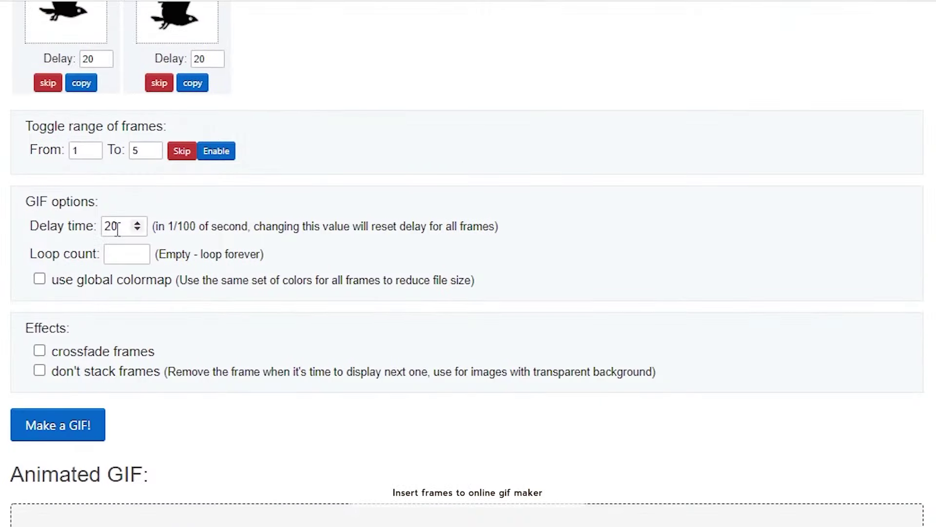
Change the global frame delay time to 10 in ezgif
{"action": "double_click", "coordinate": [125, 227]}
{"action": "type", "text": "10"}
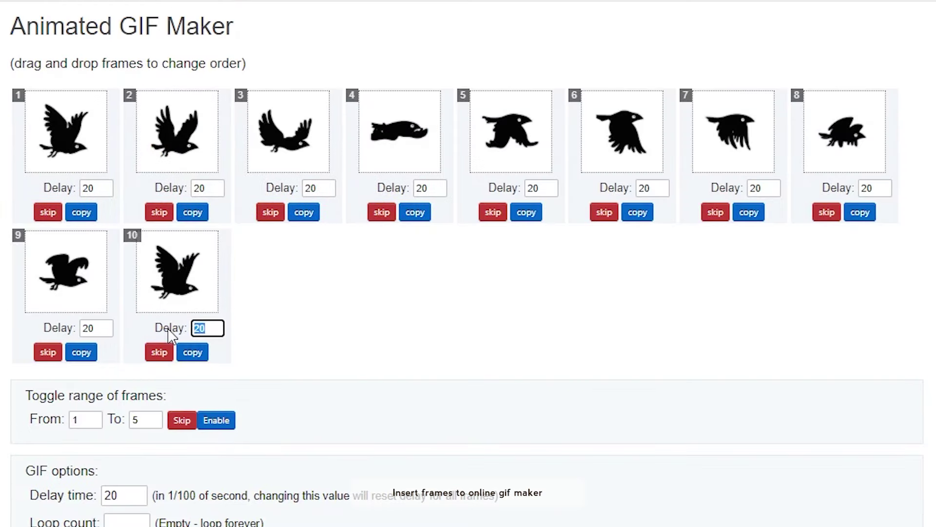
{"action": "scroll", "coordinate": [168, 441], "scroll_direction": "down", "scroll_amount": 1}
{"action": "type", "text": "510"}
{"action": "scroll", "coordinate": [600, 407], "scroll_direction": "down", "scroll_amount": 1}
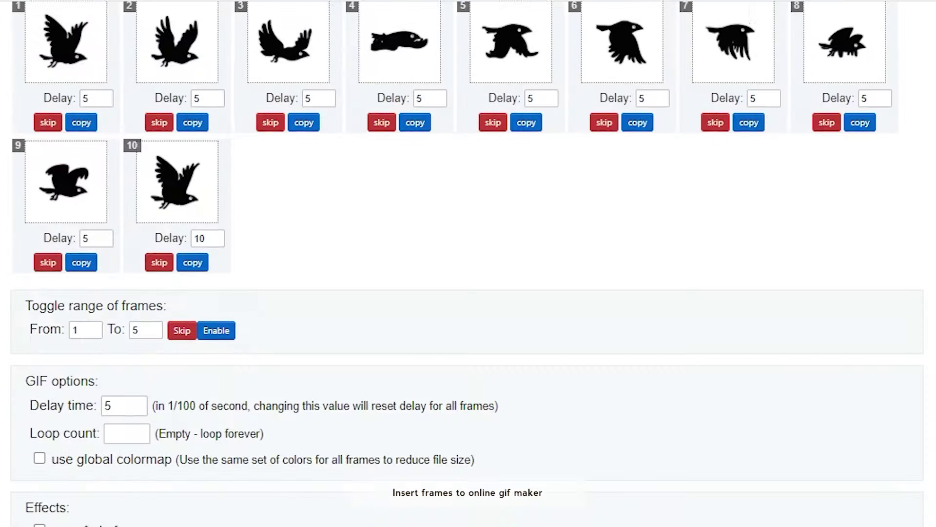
{"action": "type", "text": "10"}
{"action": "left_click", "coordinate": [208, 329]}
{"action": "type", "text": "20"}
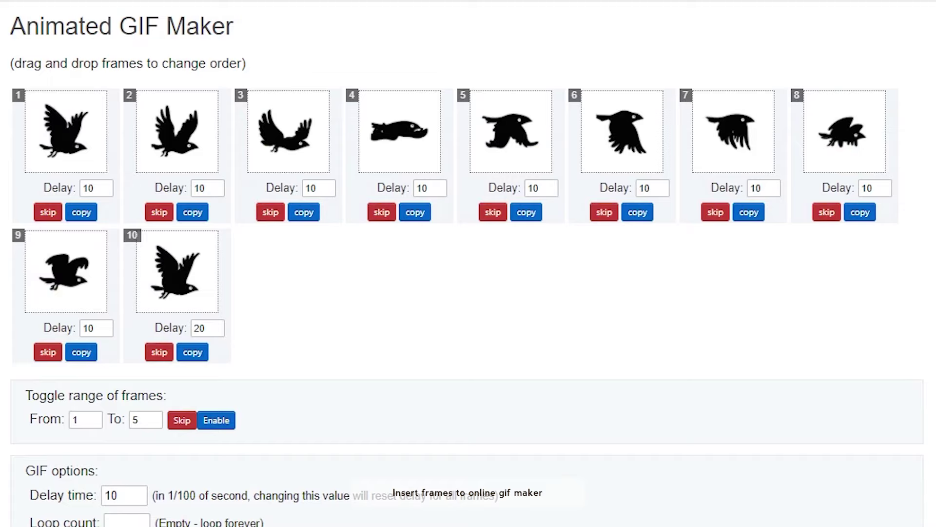
{"action": "scroll", "coordinate": [921, 280], "scroll_direction": "down", "scroll_amount": 3}
{"action": "scroll", "coordinate": [922, 280], "scroll_direction": "down", "scroll_amount": 3}
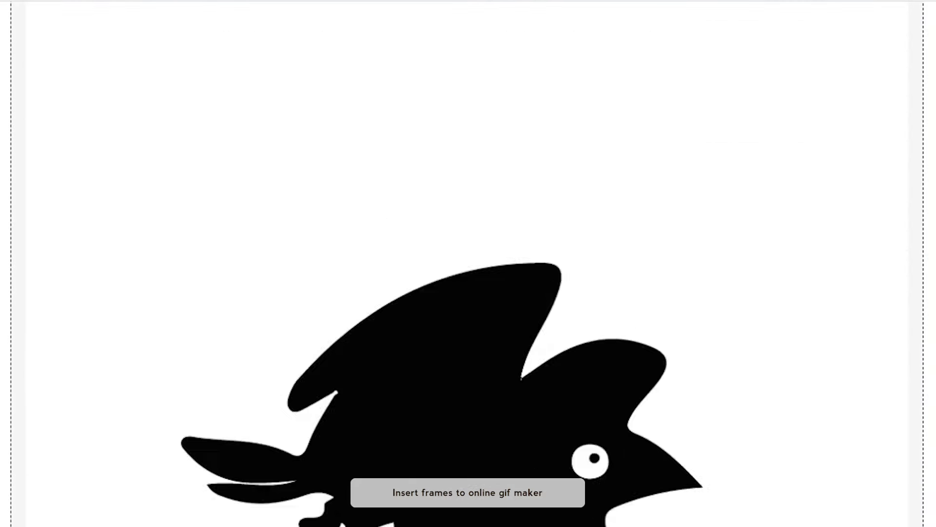
{"action": "scroll", "coordinate": [727, 427], "scroll_direction": "down", "scroll_amount": 3}
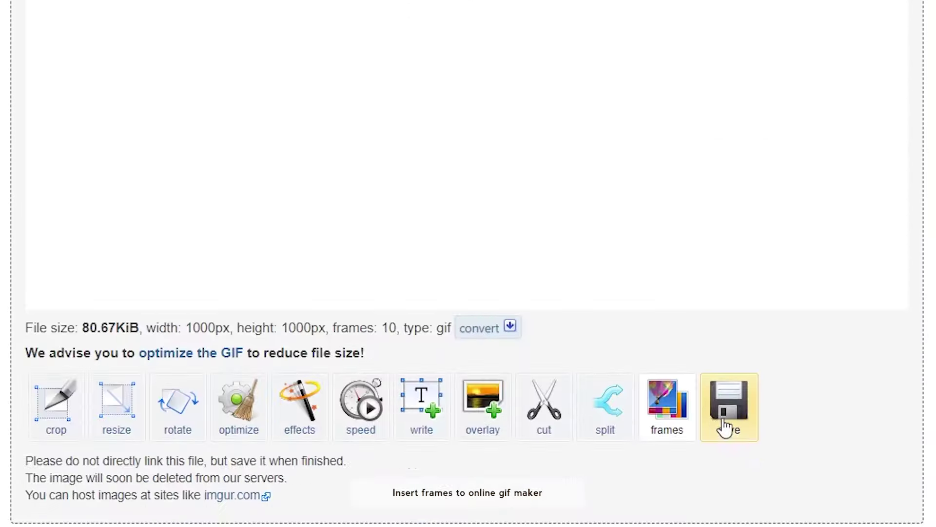